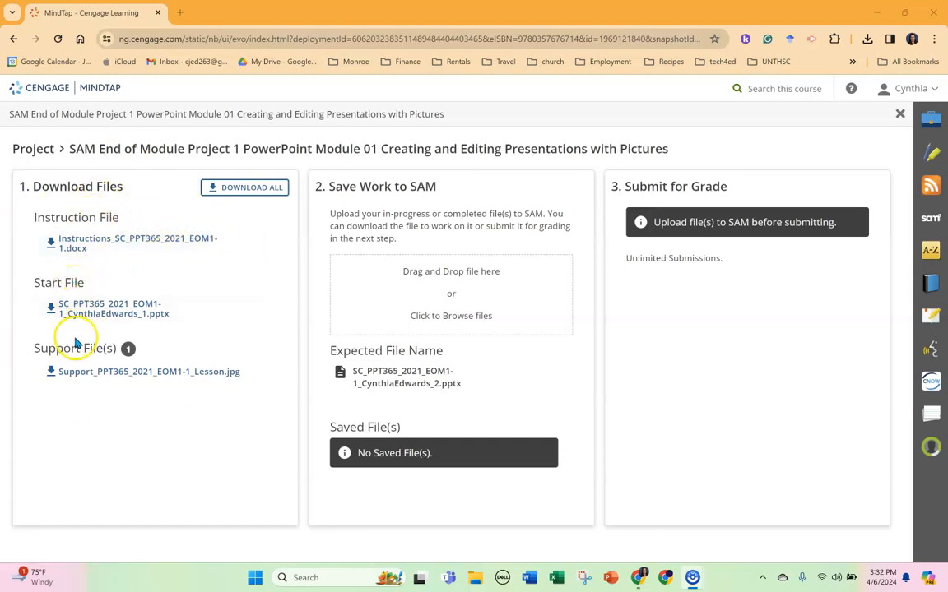
- Download all files for the SAM End of Module Project 1 PowerPoint Module 01 assignment
left_click(246, 188)
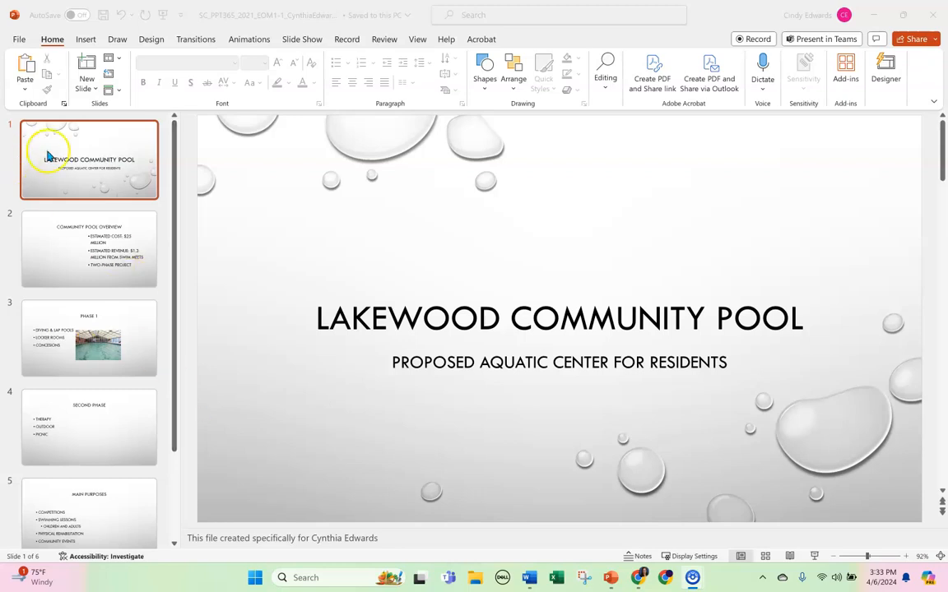
- Begin saving the start presentation as a copy, changing the number at the end of its file name to 2
left_click(18, 39)
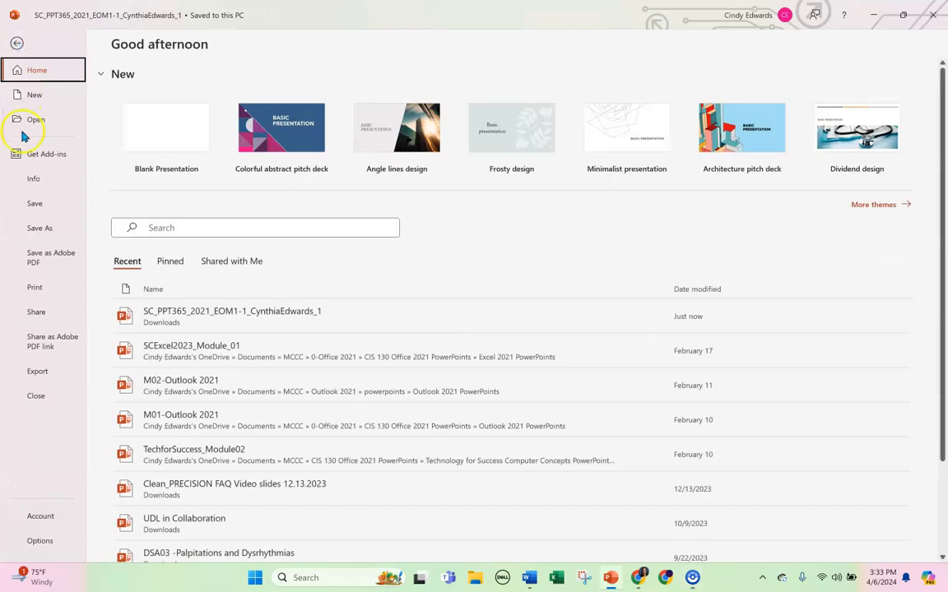
left_click(37, 231)
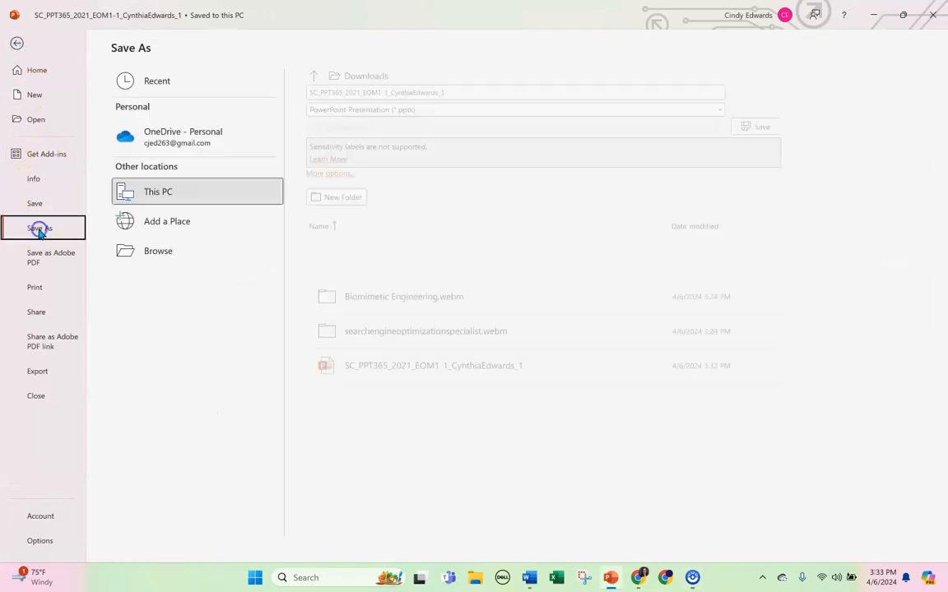
left_click(458, 91)
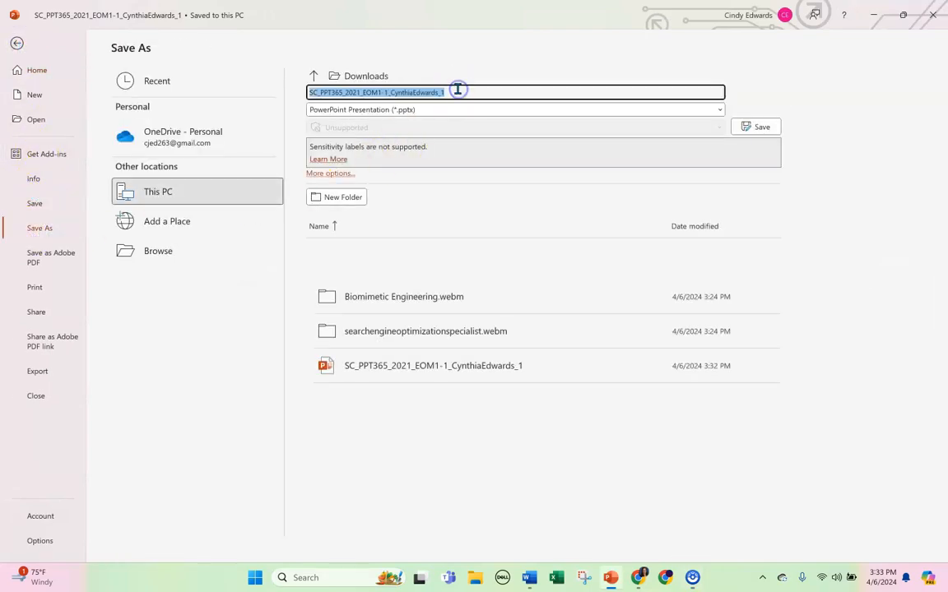
left_click(458, 90)
key("BackSpace")
type("2")
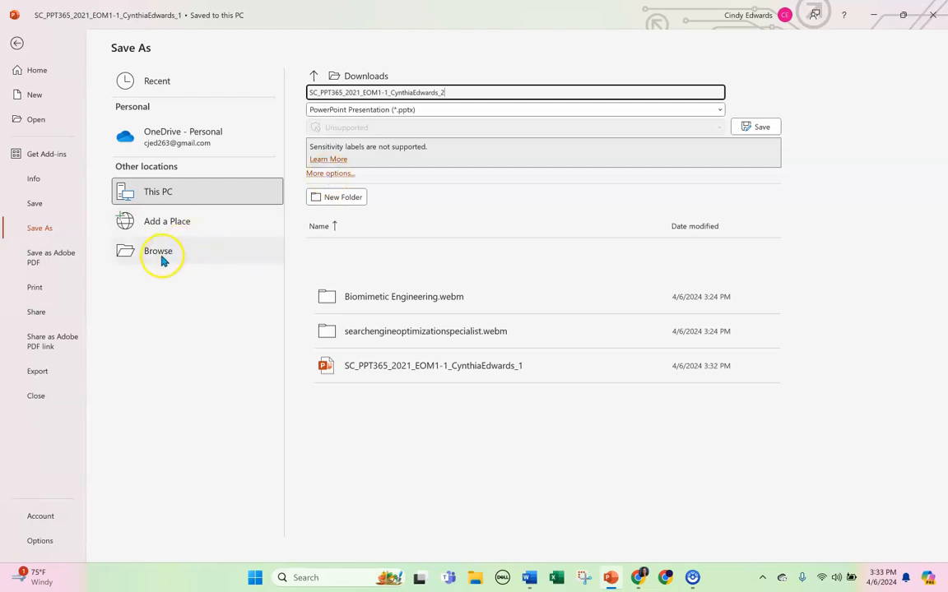
- Save the renamed copy in the 0-Winter 2024 folder inside the MCCC folder of Documents
left_click(341, 76)
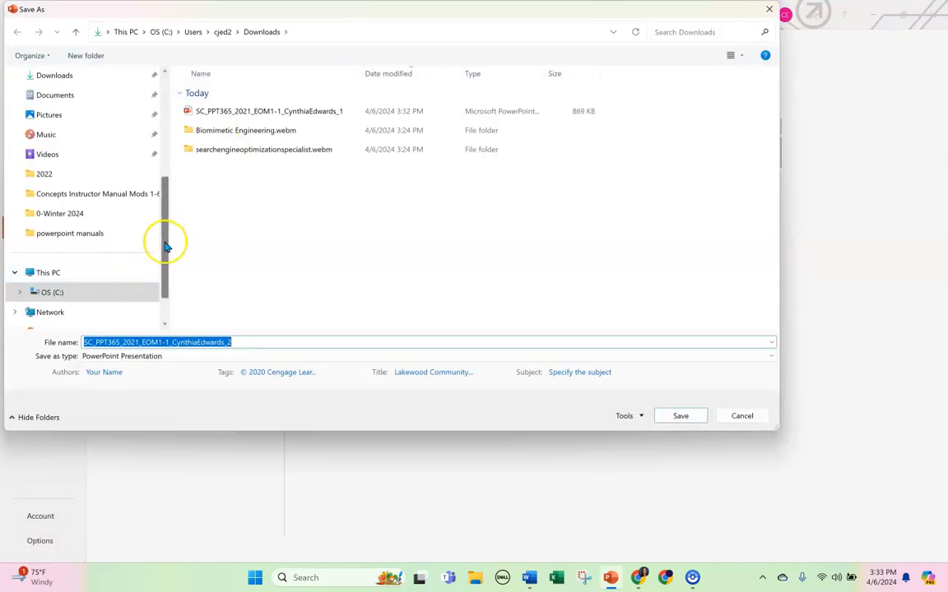
left_click(59, 96)
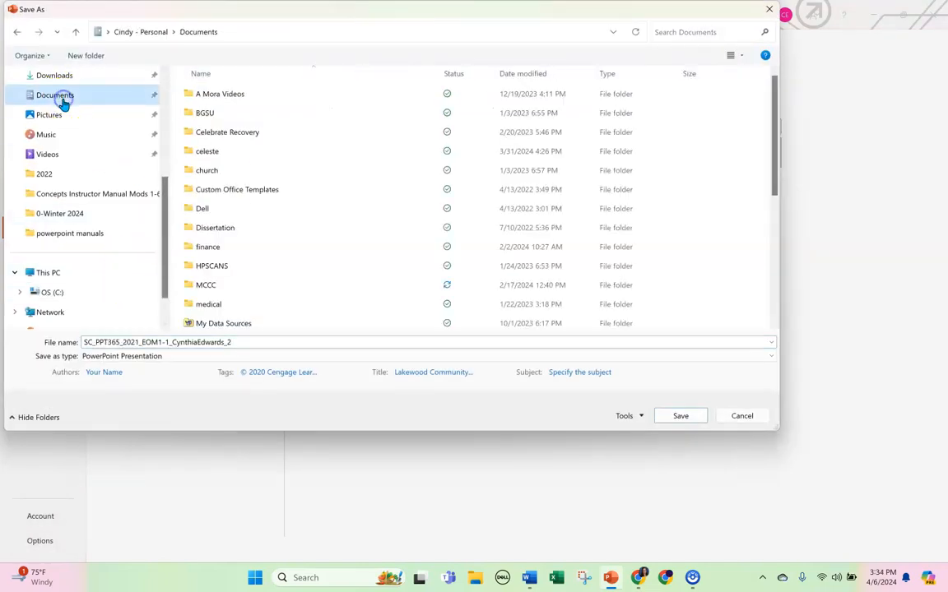
double_click(212, 284)
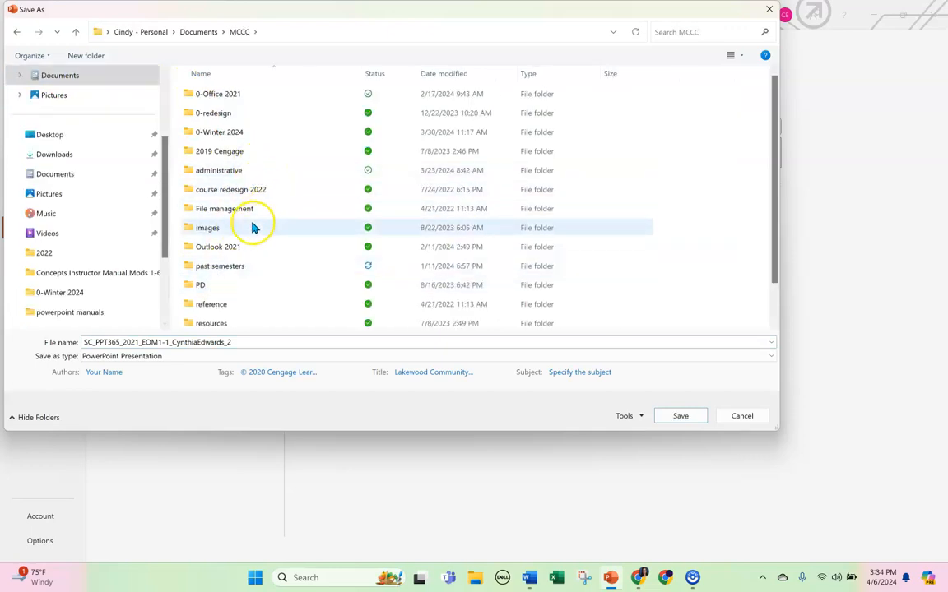
double_click(229, 131)
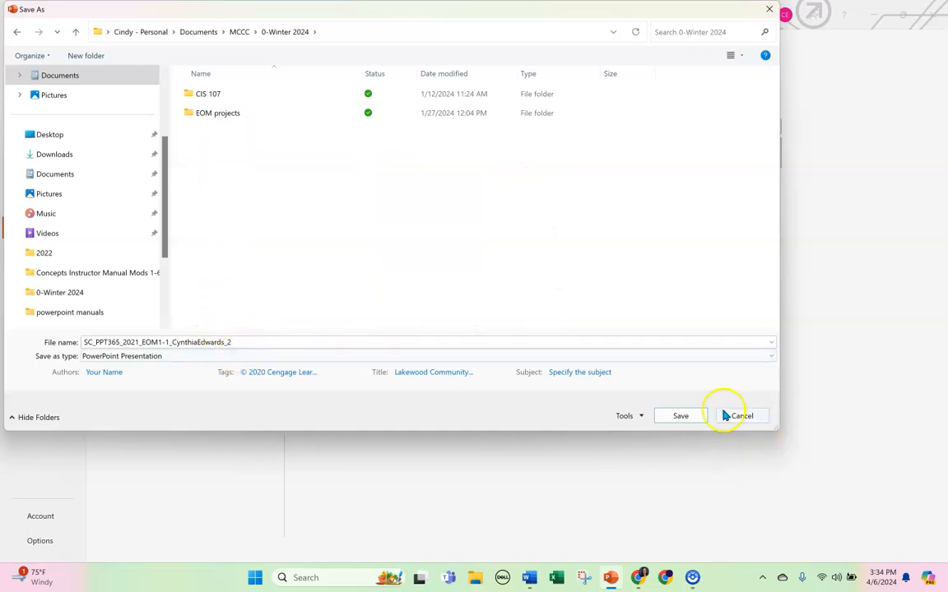
left_click(687, 416)
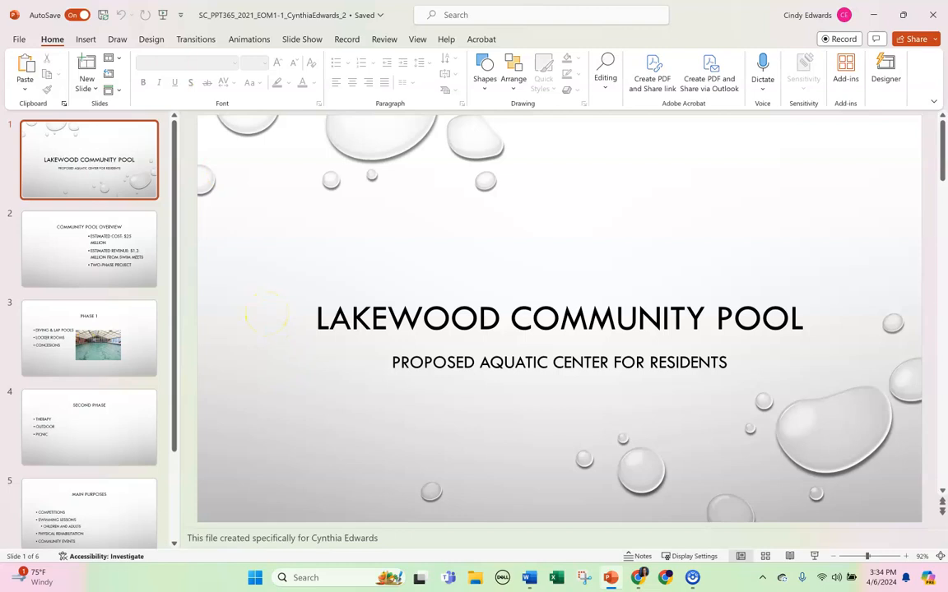
- Change the font of the "Lakewood Community Pool" title on slide 1 to Times New Roman
key("alt+Tab")
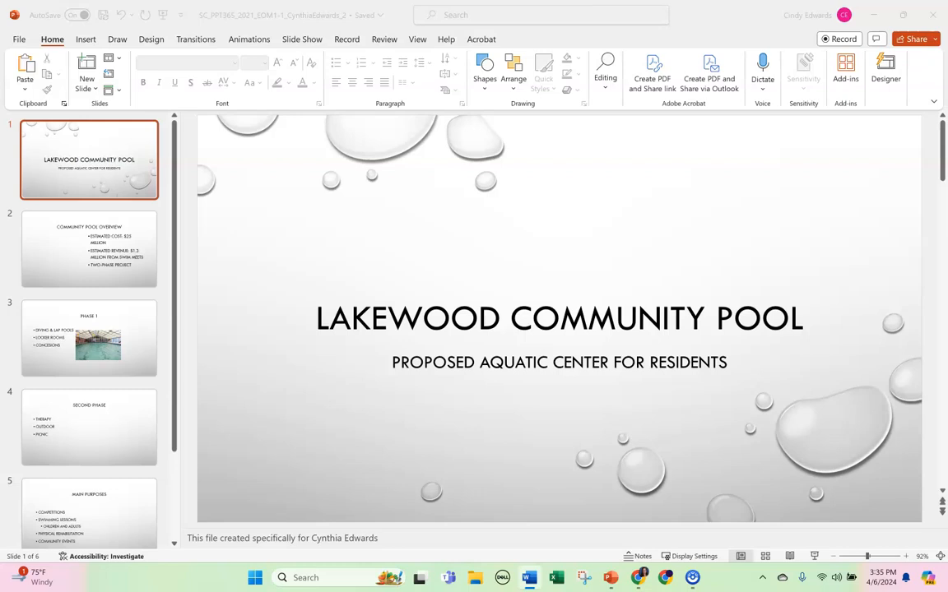
left_click(450, 321)
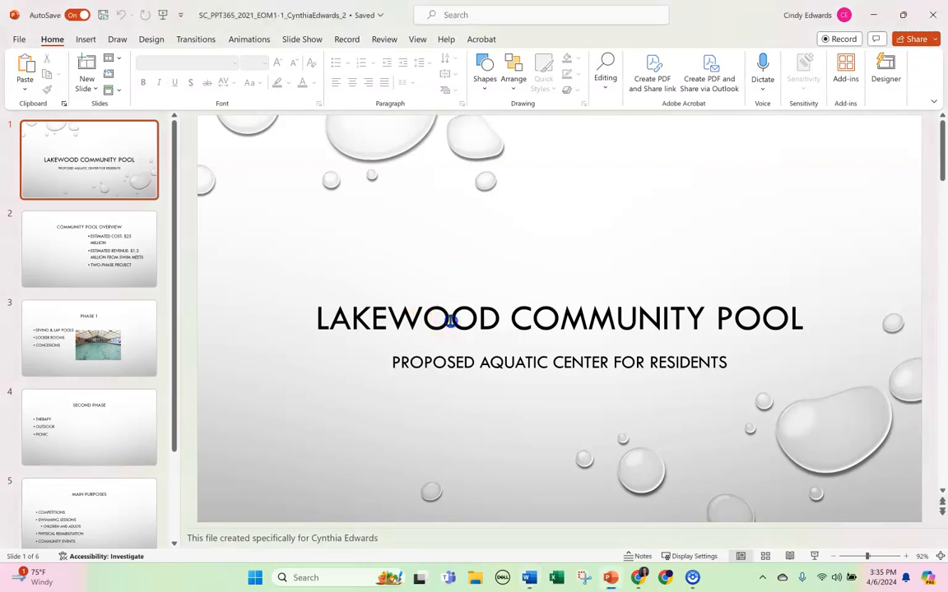
left_click(450, 321)
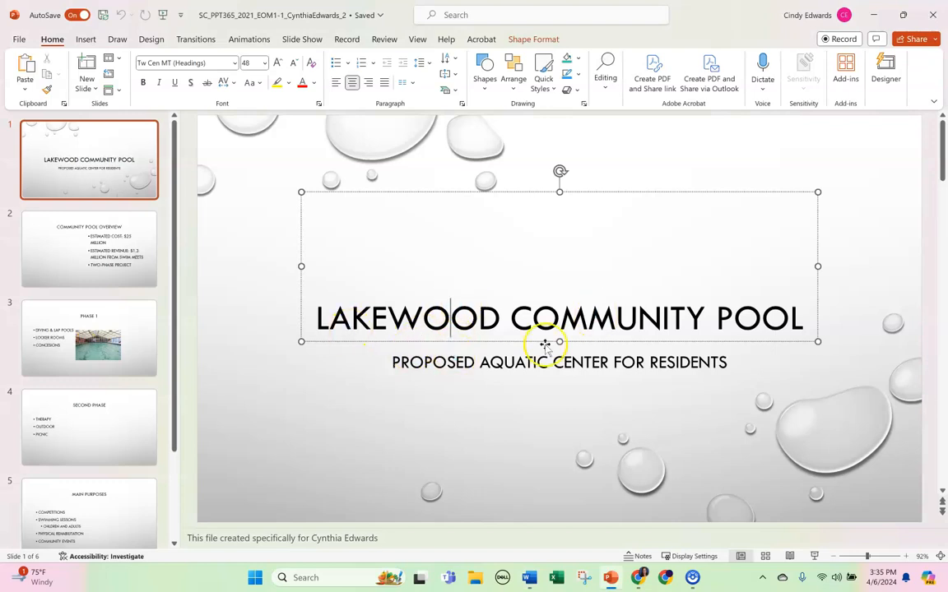
left_click_drag(308, 318, 783, 314)
left_click(653, 230)
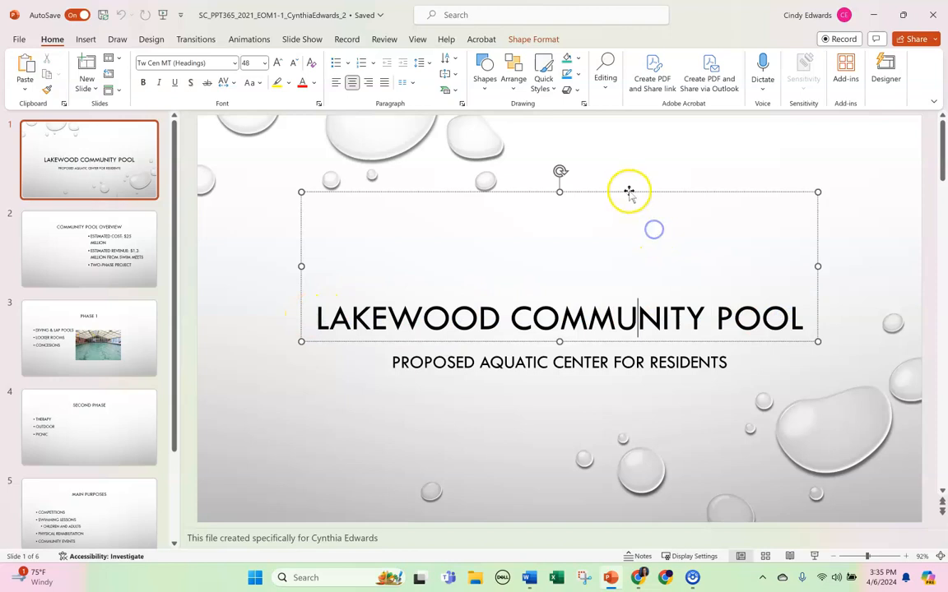
left_click(625, 191)
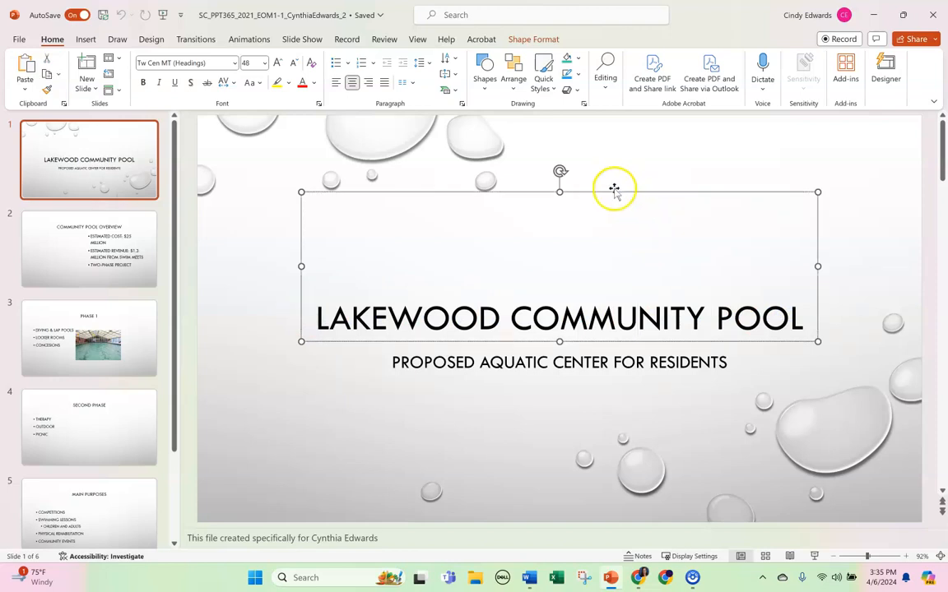
left_click(235, 63)
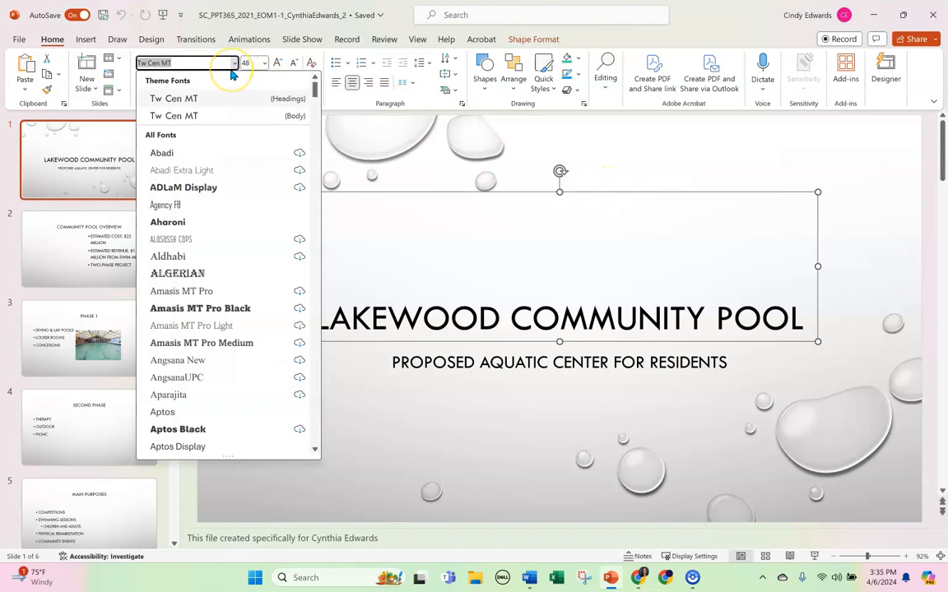
type("Times New Roman")
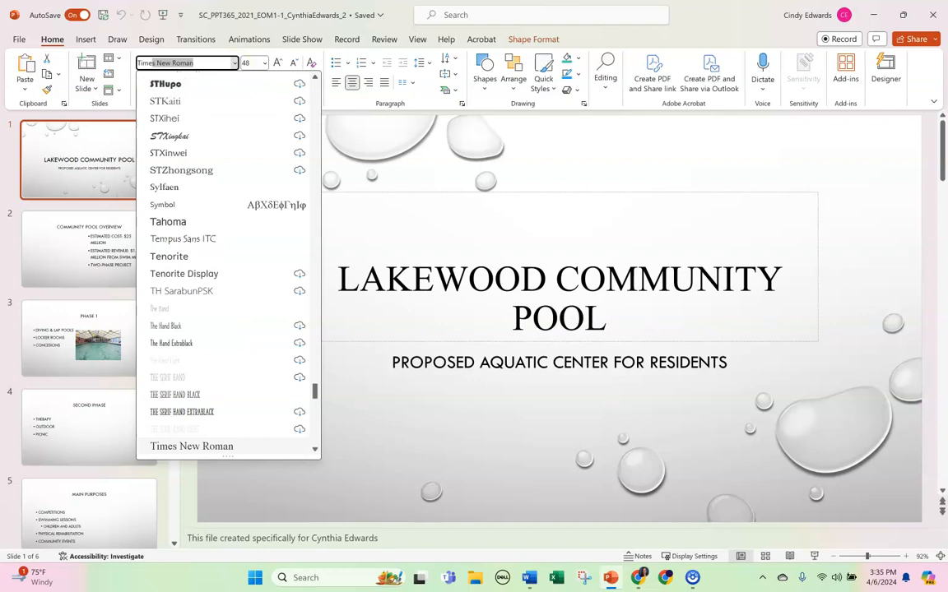
key("Tab")
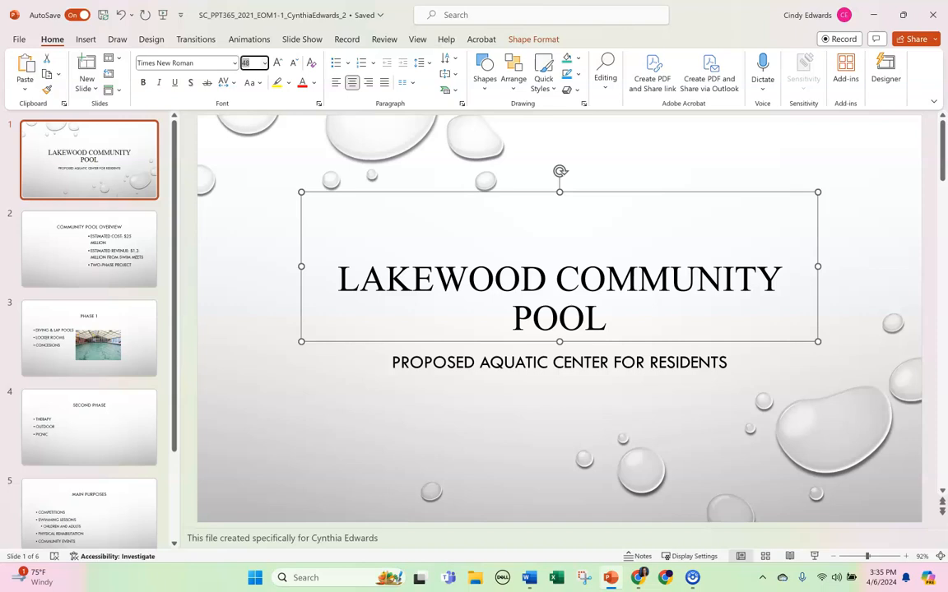
- Set the slide 1 title's font color to Blue, Accent 1, Darker 25%
left_click(334, 193)
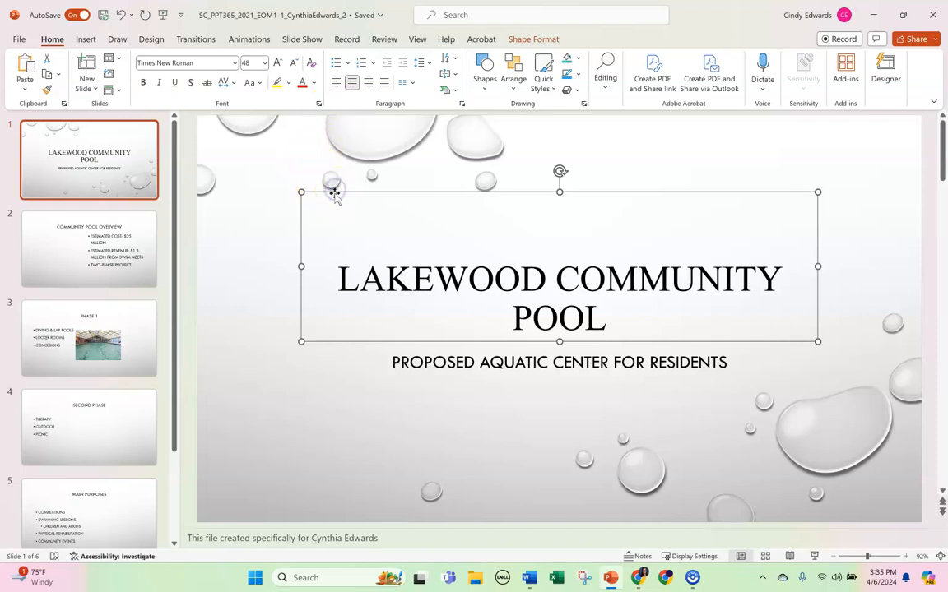
left_click(313, 84)
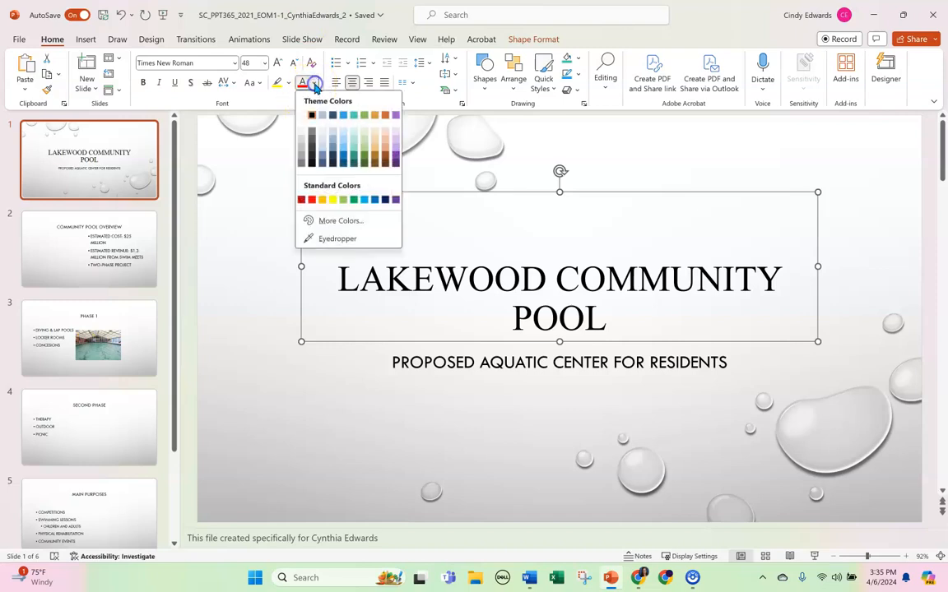
left_click(346, 137)
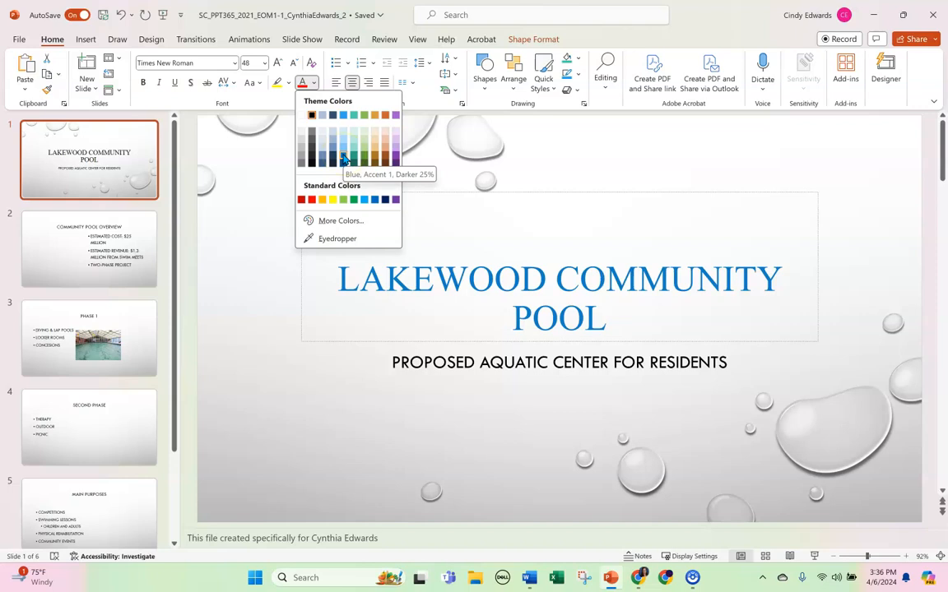
left_click(344, 158)
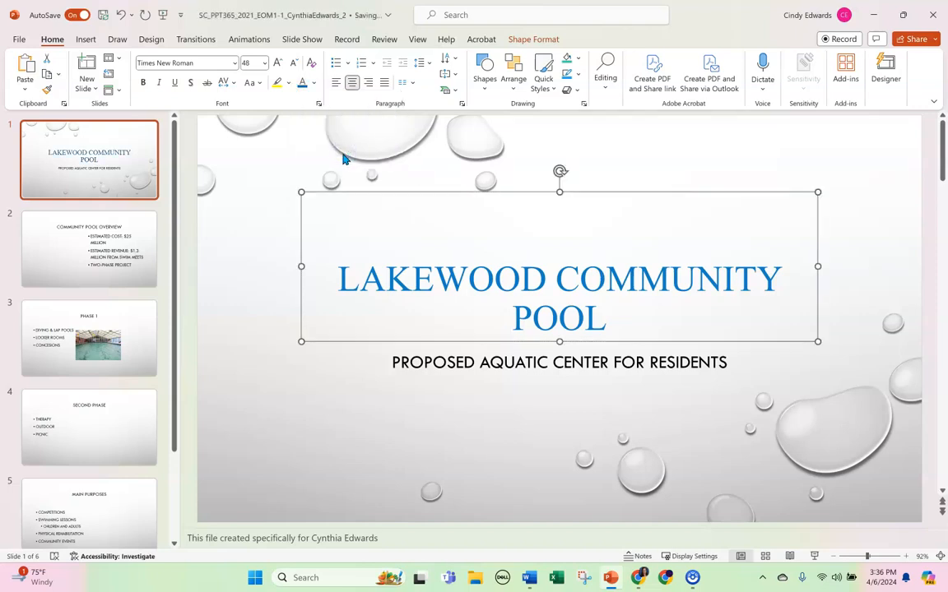
- Make the slide 1 subtitle "Proposed Aquatic Center for Residents" bold
left_click(516, 366)
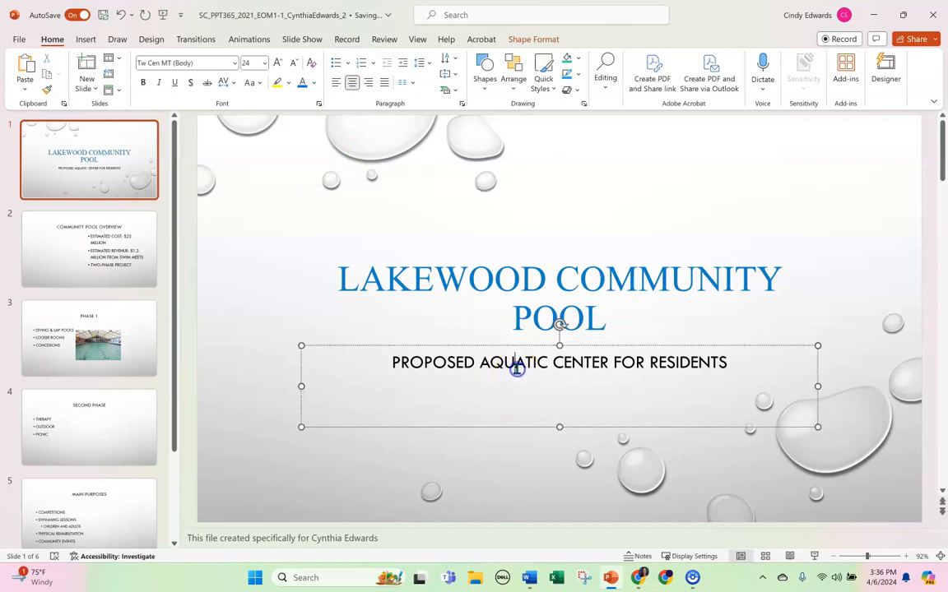
left_click(356, 345)
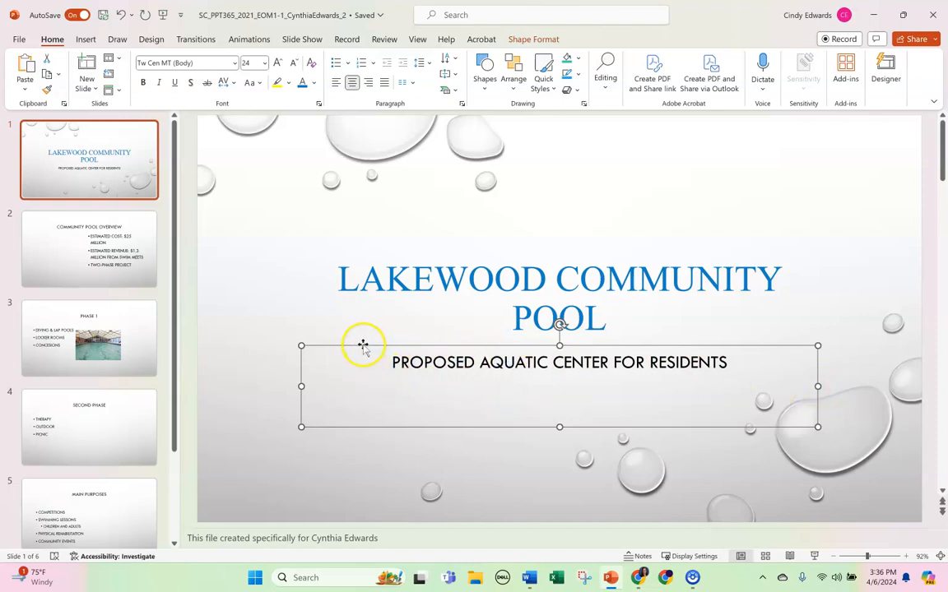
left_click(143, 83)
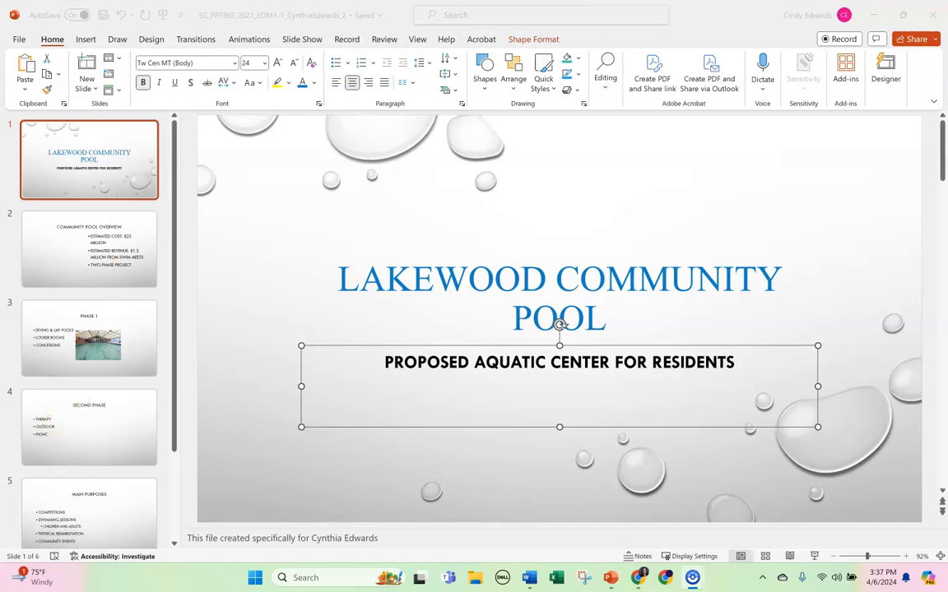
- Go to slide 2, "Community Pool Overview"
left_click(68, 243)
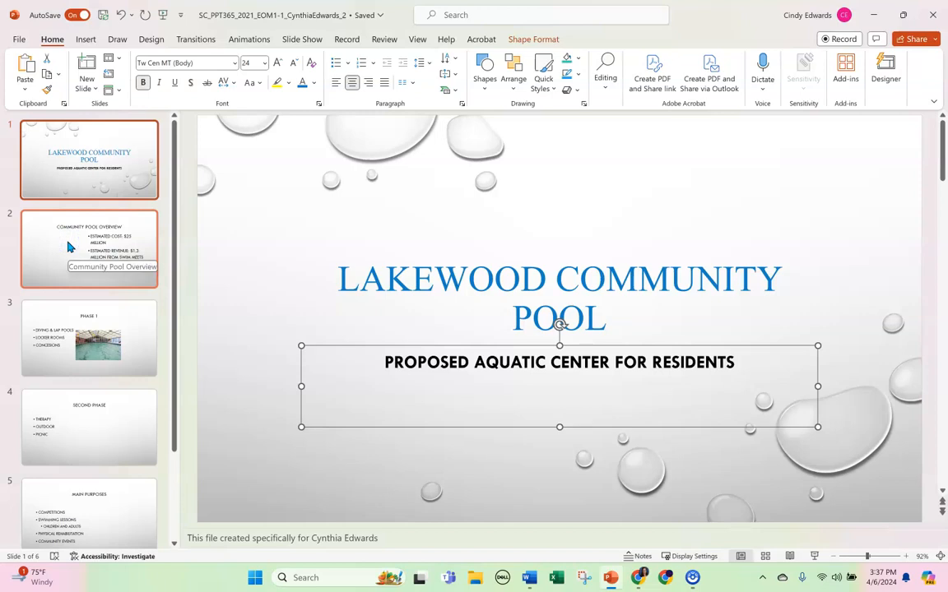
left_click(69, 245)
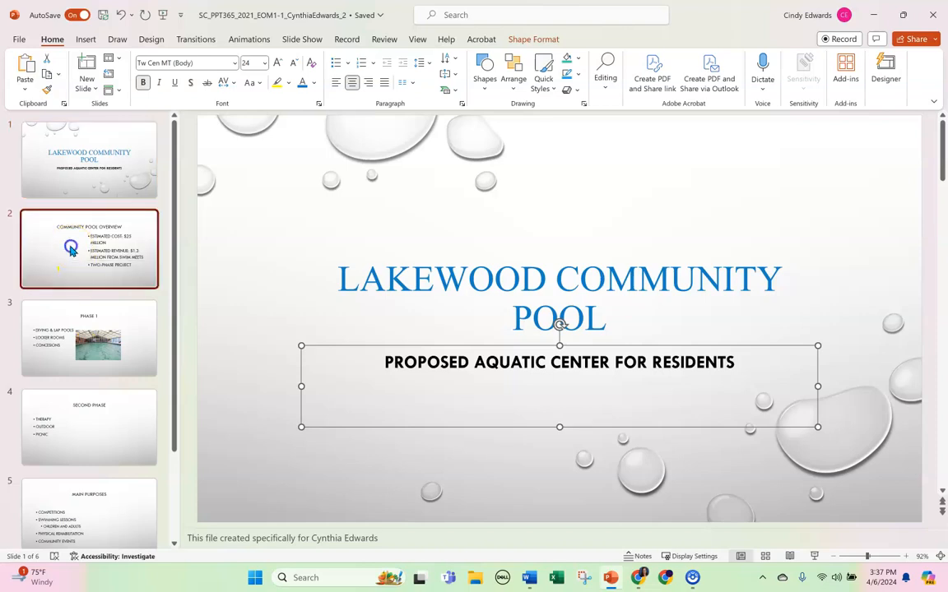